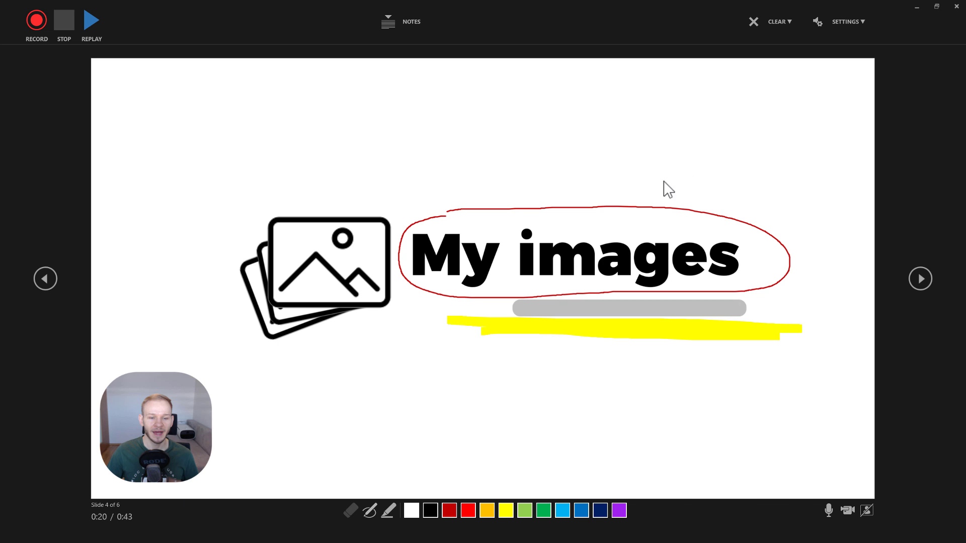
Step: Exit the recording view and review slides 5 and 6 with their webcam clips
key("Escape")
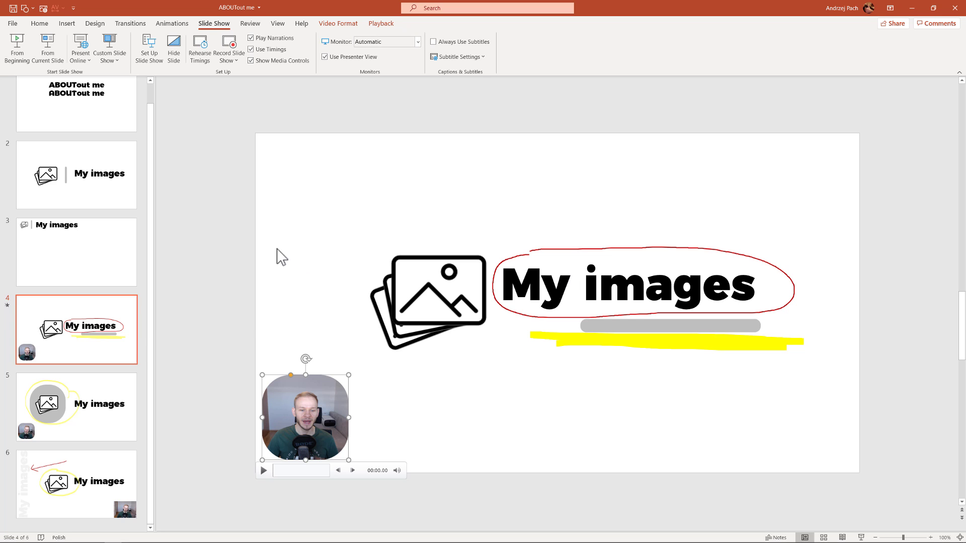
left_click(99, 349)
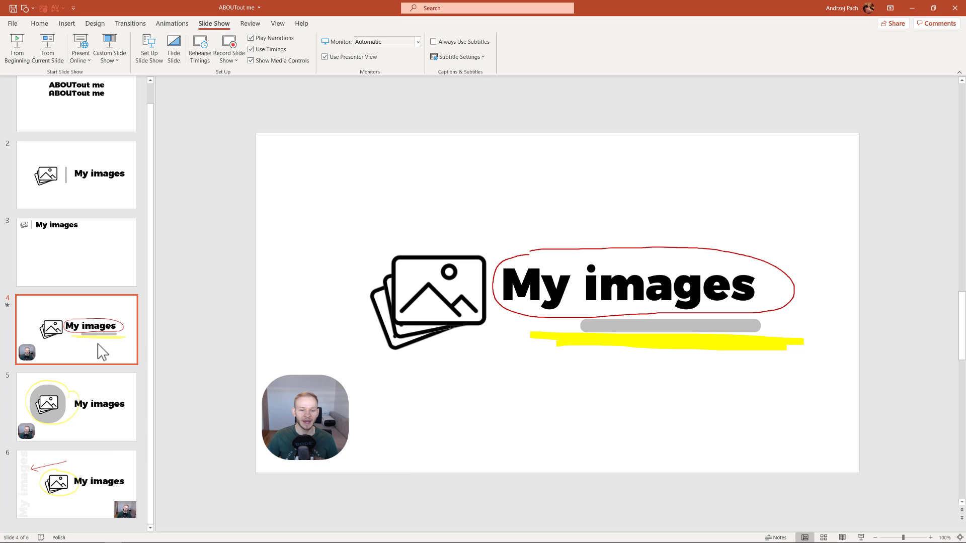
left_click(99, 402)
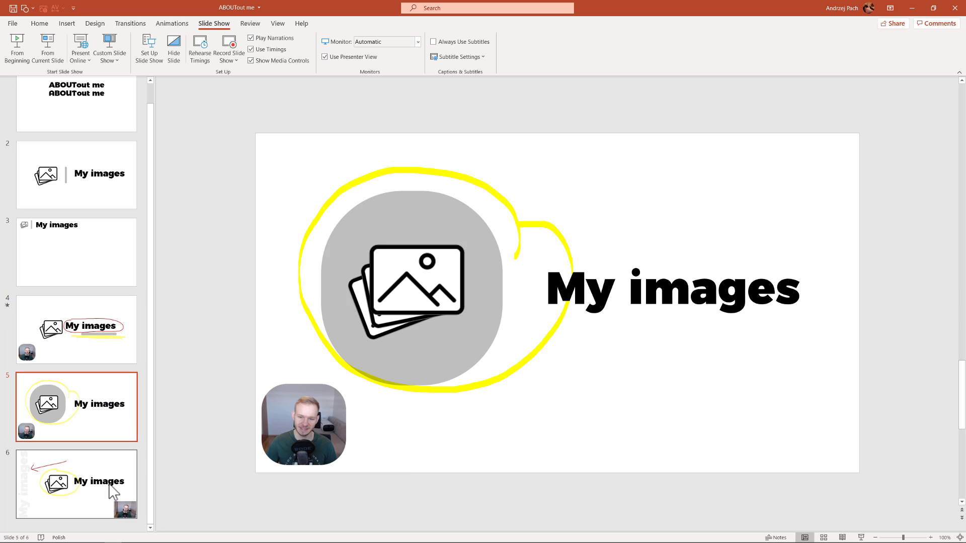
left_click(112, 492)
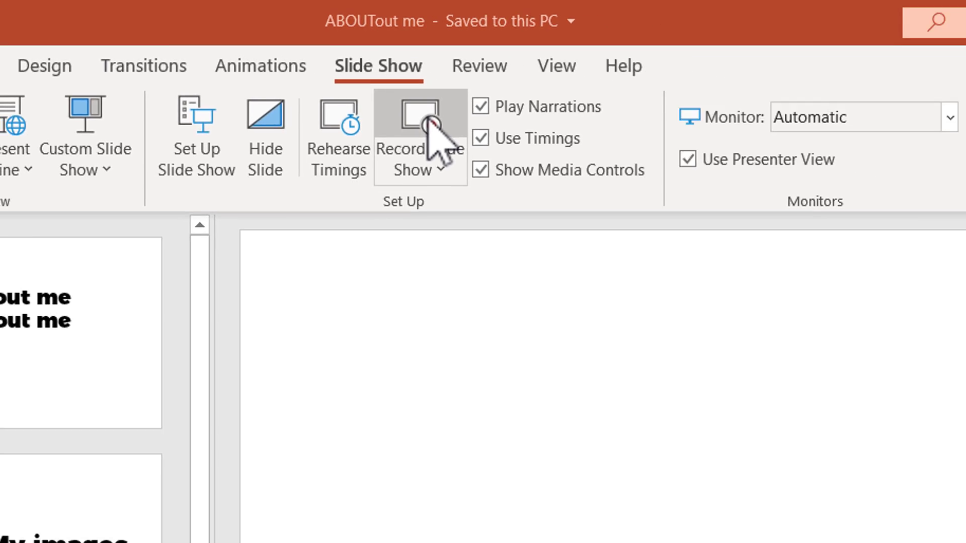
Step: Use Record from Current Slide to open slide 4's recording view with webcam preview
left_click(498, 149)
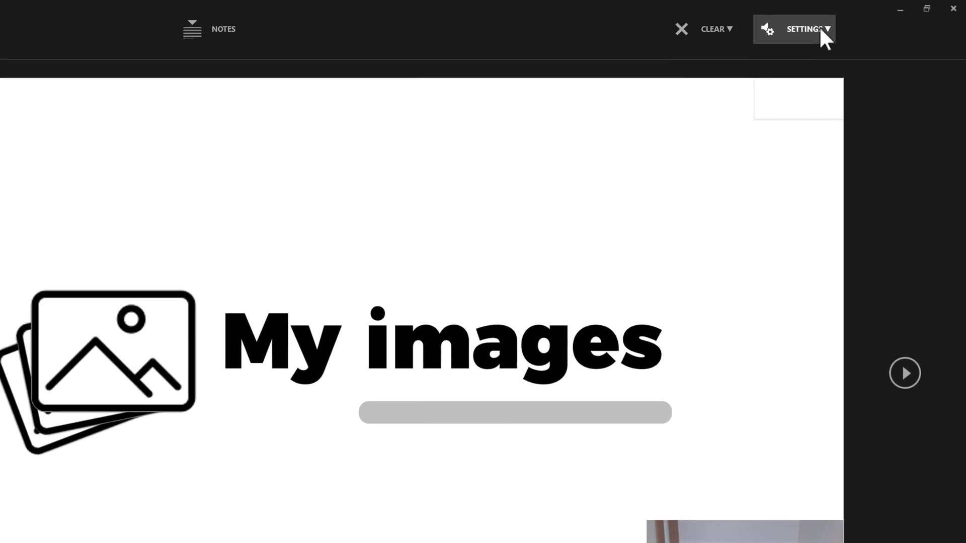
left_click(857, 23)
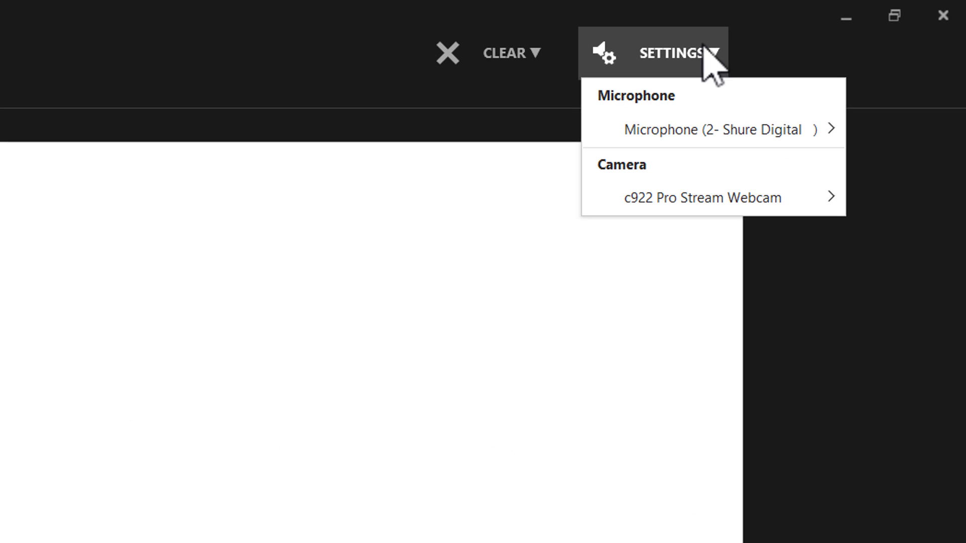
mouse_move(897, 55)
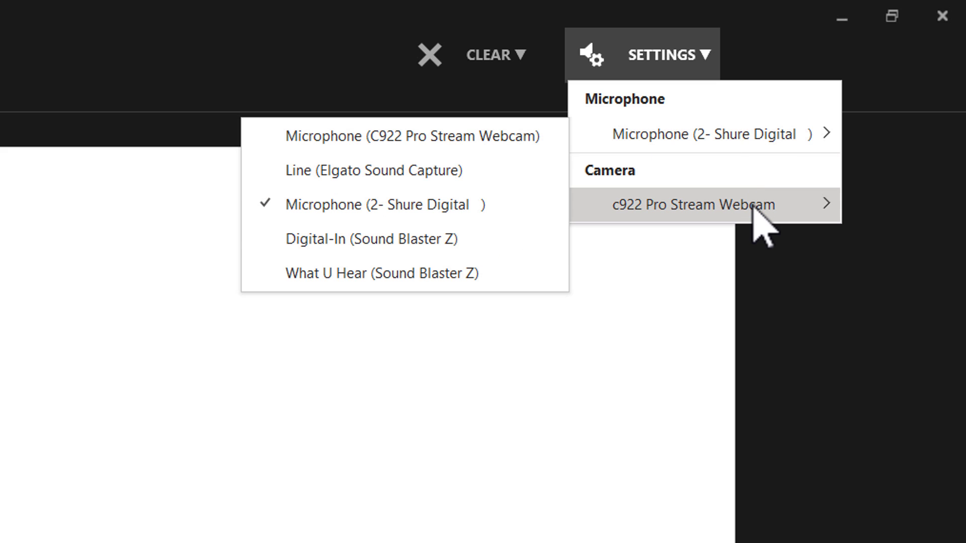
mouse_move(753, 207)
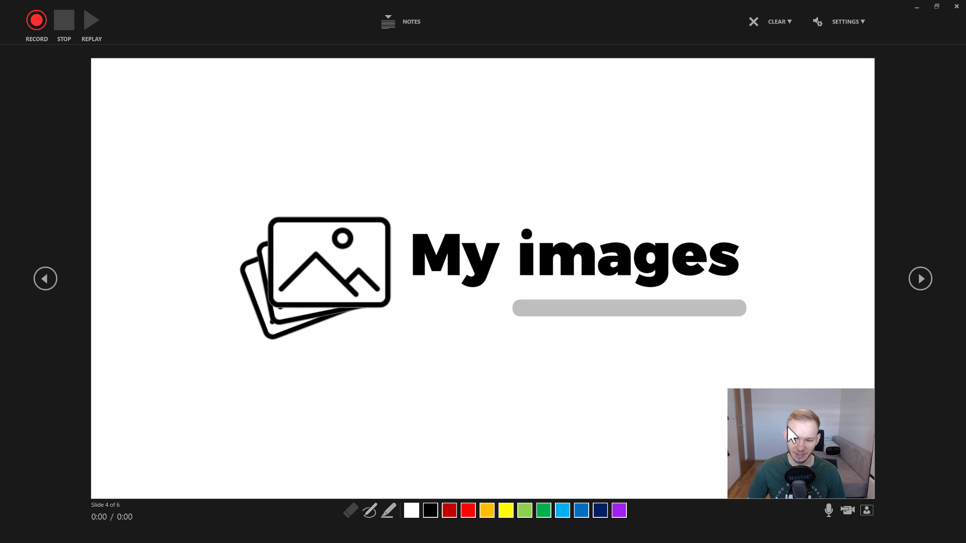
left_click(871, 509)
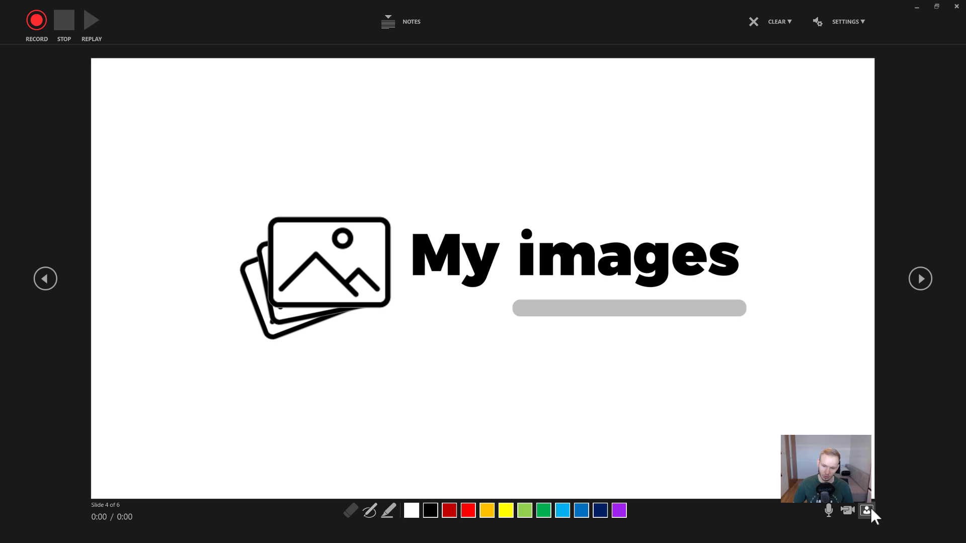
left_click(871, 508)
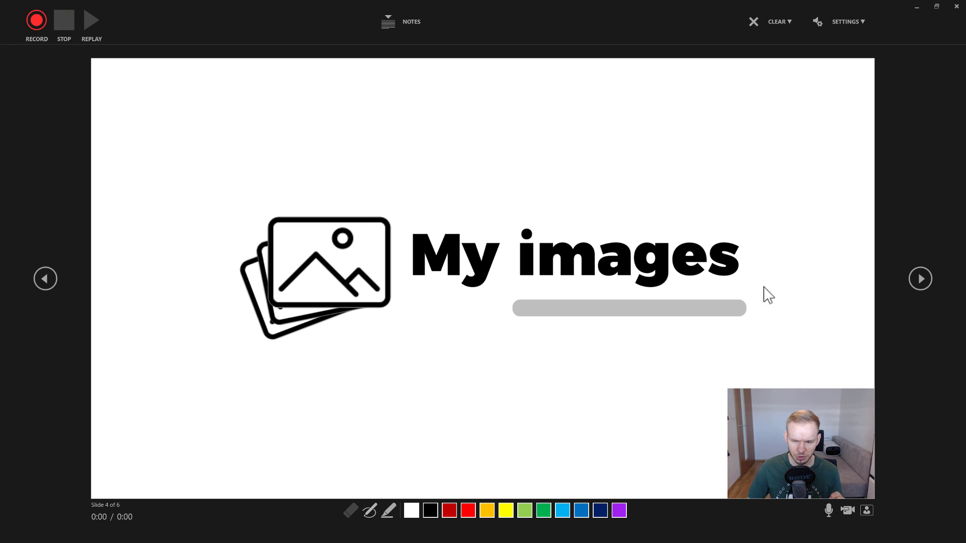
Step: Minimize the screen recorder and begin recording slide 4's narration and camera
key("alt+Tab")
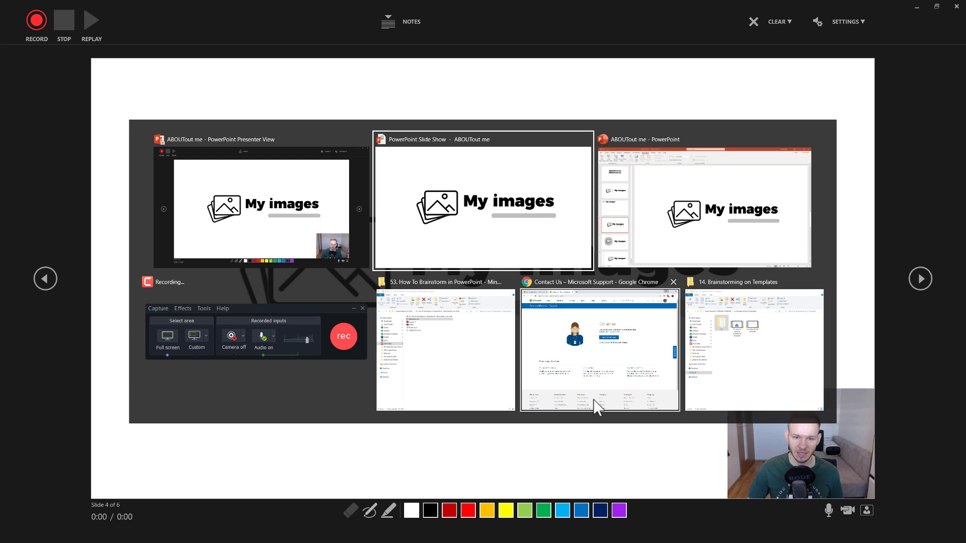
key("alt+Tab")
key("alt+Tab")
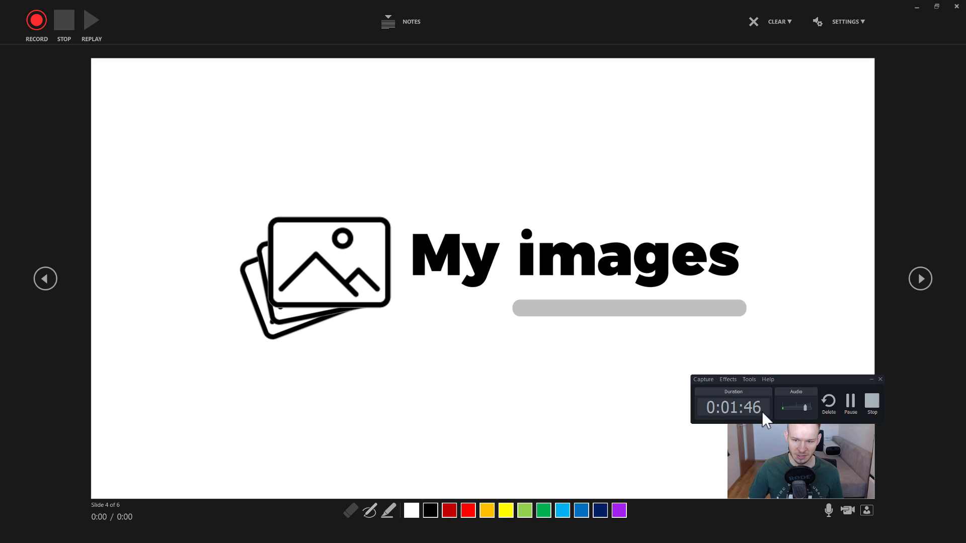
left_click(872, 379)
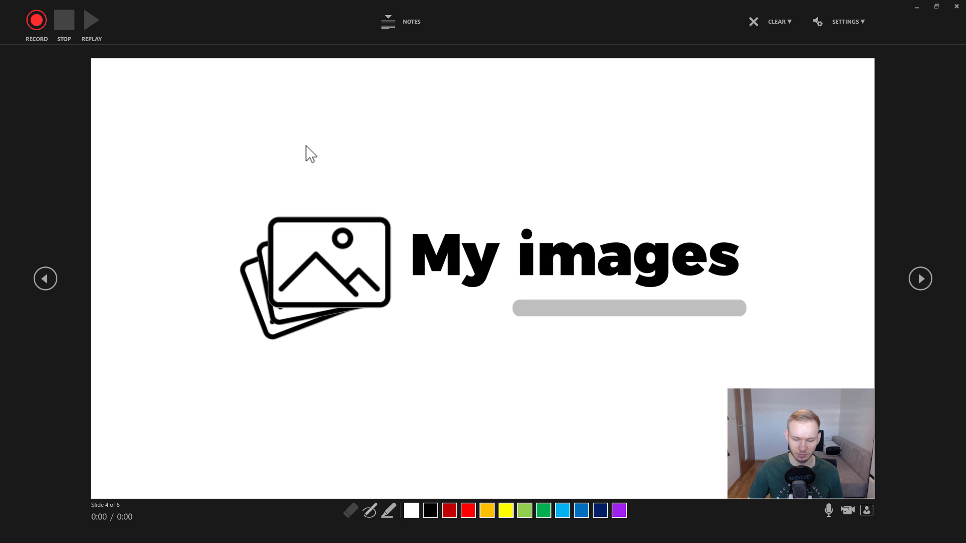
left_click(37, 21)
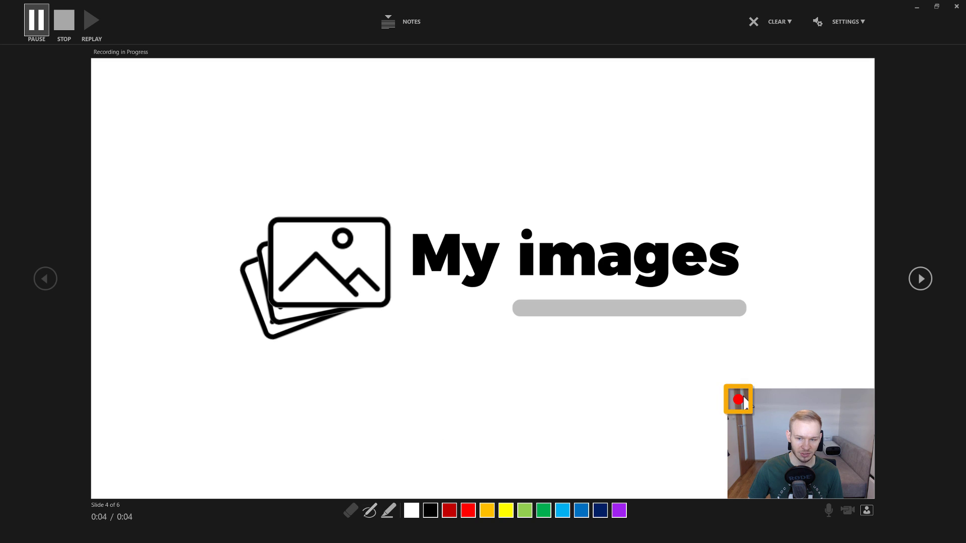
Step: On slide 4, circle the My images title in red and highlight under the grey bar in yellow
left_click(449, 510)
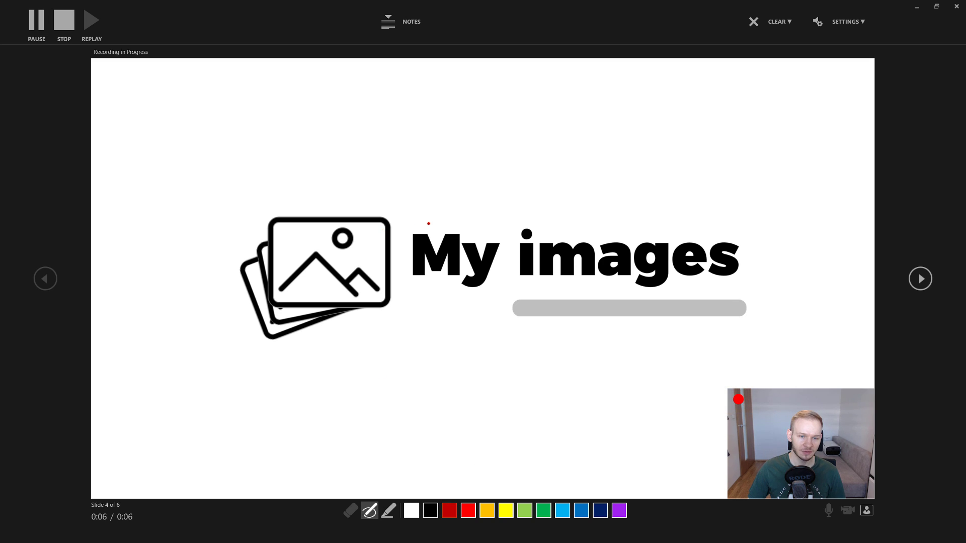
mouse_move(415, 222)
left_mouse_down()
mouse_move(401, 278)
mouse_move(617, 292)
mouse_move(789, 260)
mouse_move(519, 208)
mouse_move(446, 211)
left_mouse_up()
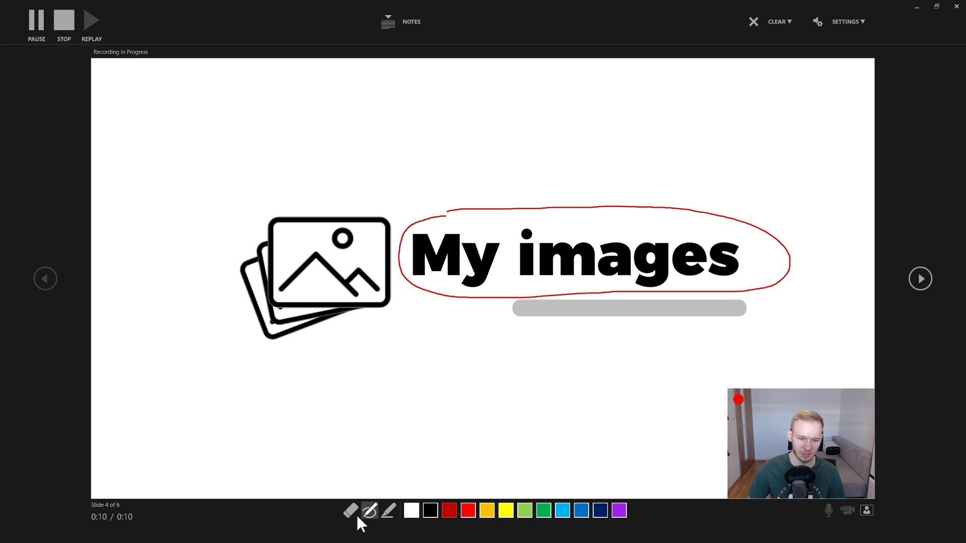
left_click(388, 511)
mouse_move(481, 333)
left_mouse_down()
mouse_move(610, 330)
mouse_move(446, 319)
mouse_move(801, 328)
left_mouse_up()
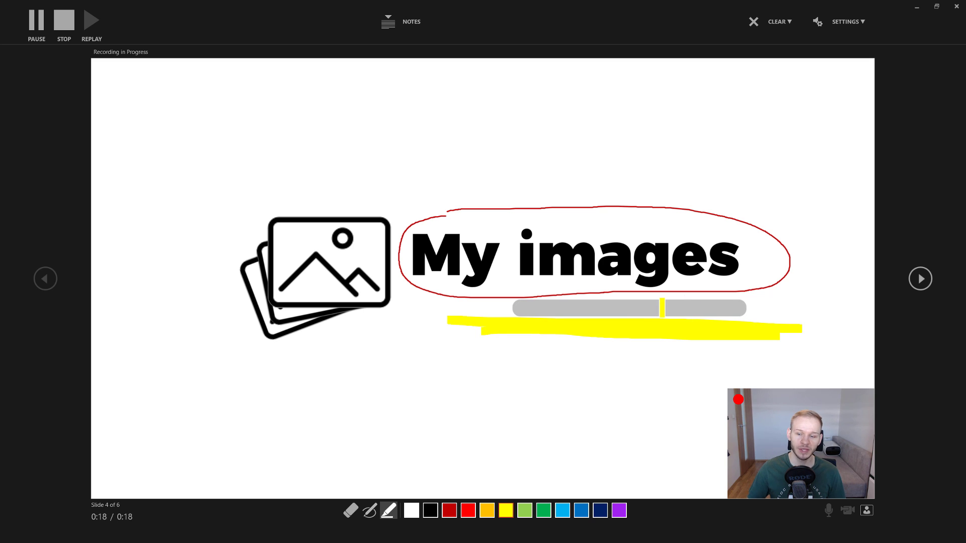
Step: Circle the image icons on slides 5 and 6 in yellow, add a red arrow, then stop recording
key("Right")
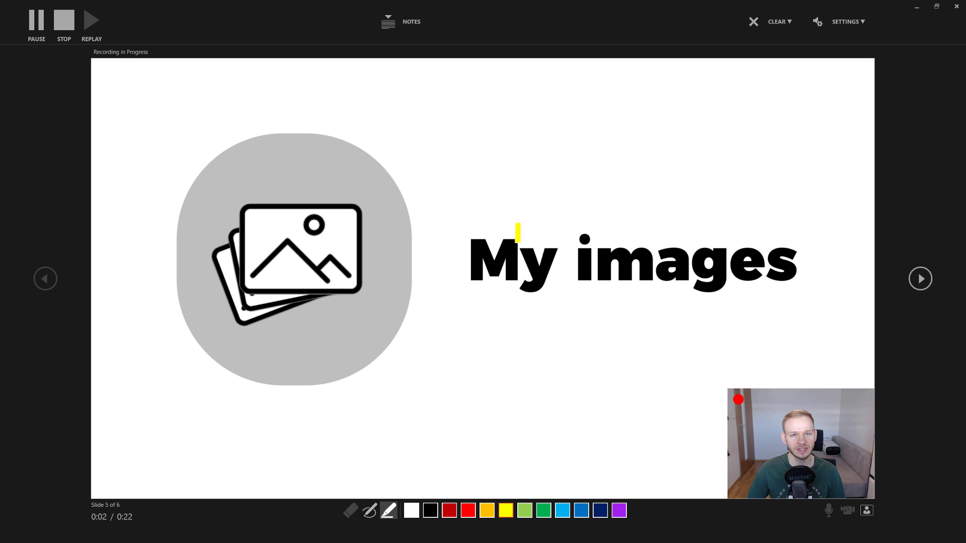
mouse_move(428, 220)
left_mouse_down()
mouse_move(433, 197)
mouse_move(361, 113)
mouse_move(177, 160)
mouse_move(201, 352)
mouse_move(500, 244)
mouse_move(434, 176)
left_mouse_up()
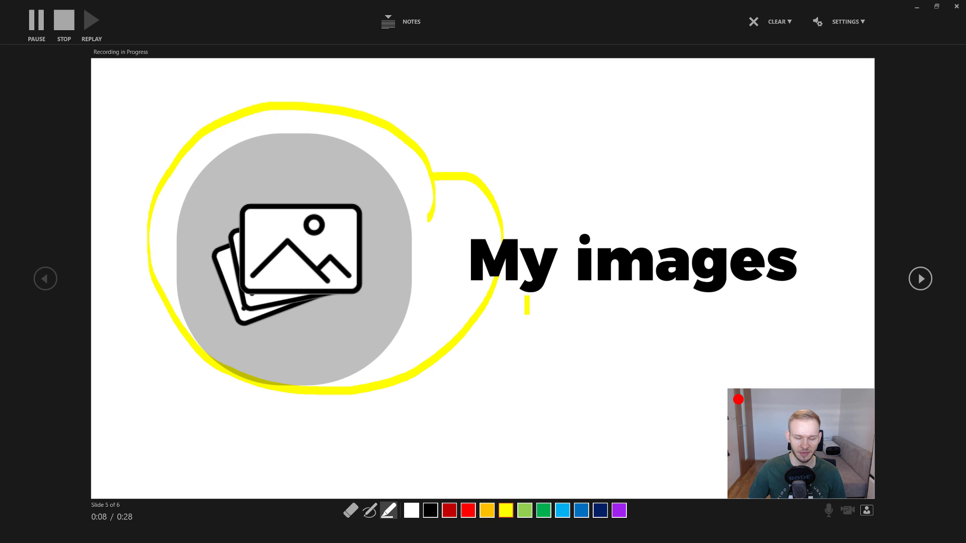
key("Right")
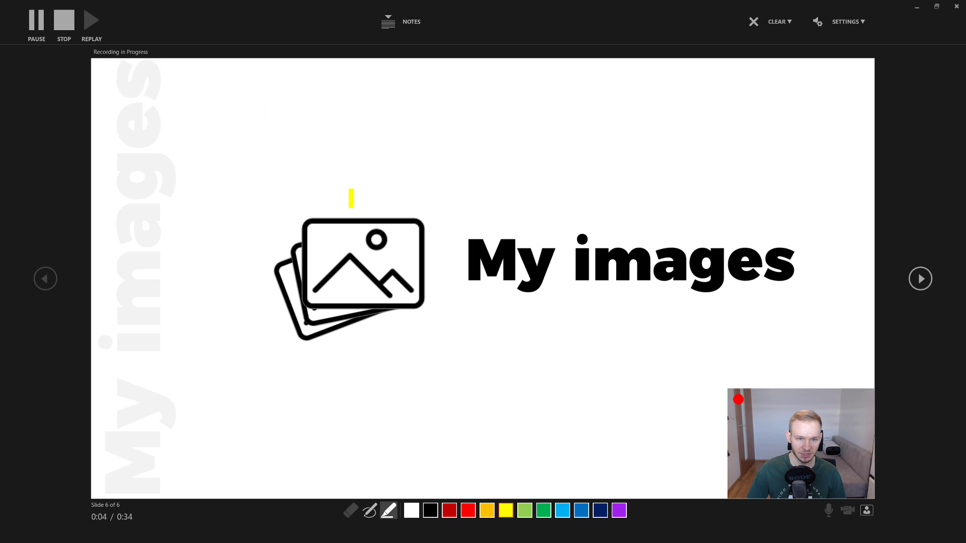
mouse_move(360, 187)
left_mouse_down()
mouse_move(285, 200)
mouse_move(323, 350)
mouse_move(451, 209)
mouse_move(355, 190)
left_mouse_up()
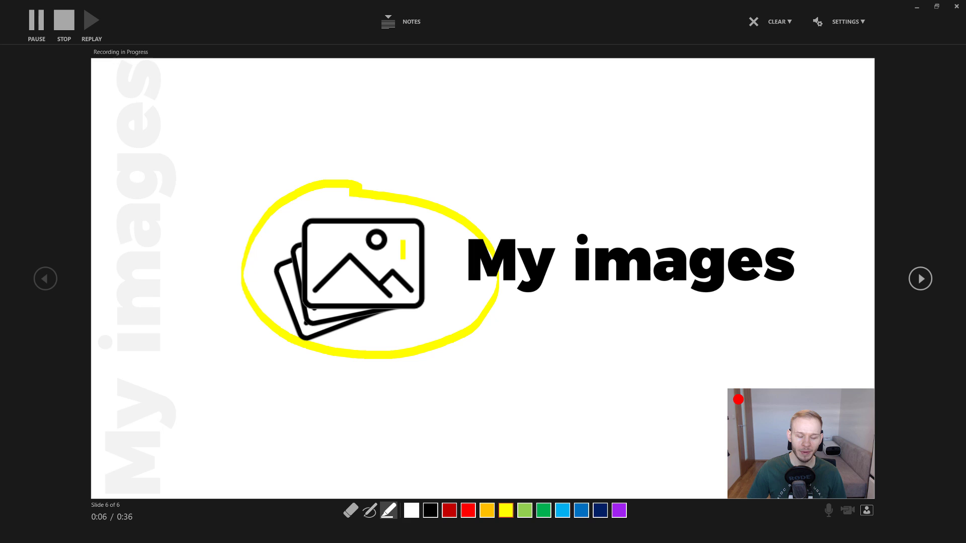
left_click(369, 511)
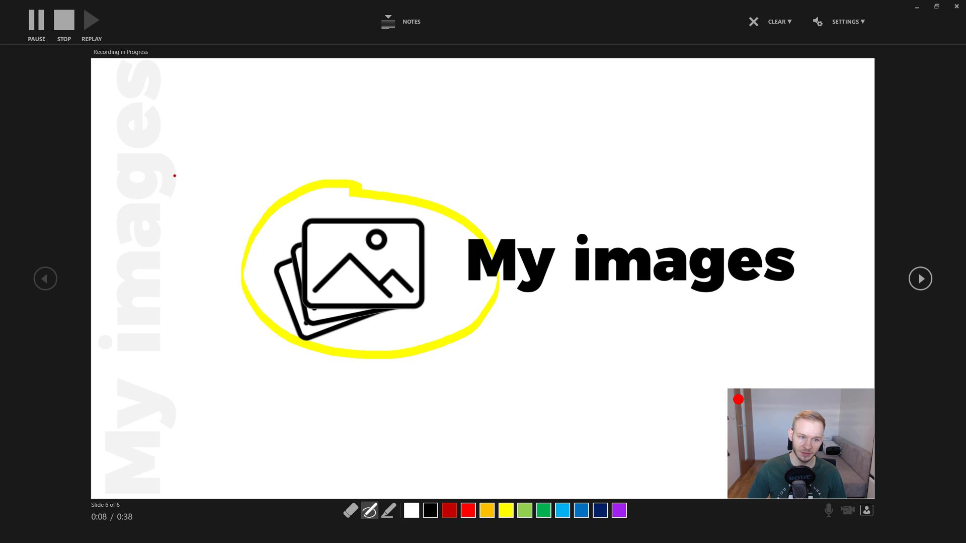
left_click_drag(192, 184, 416, 130)
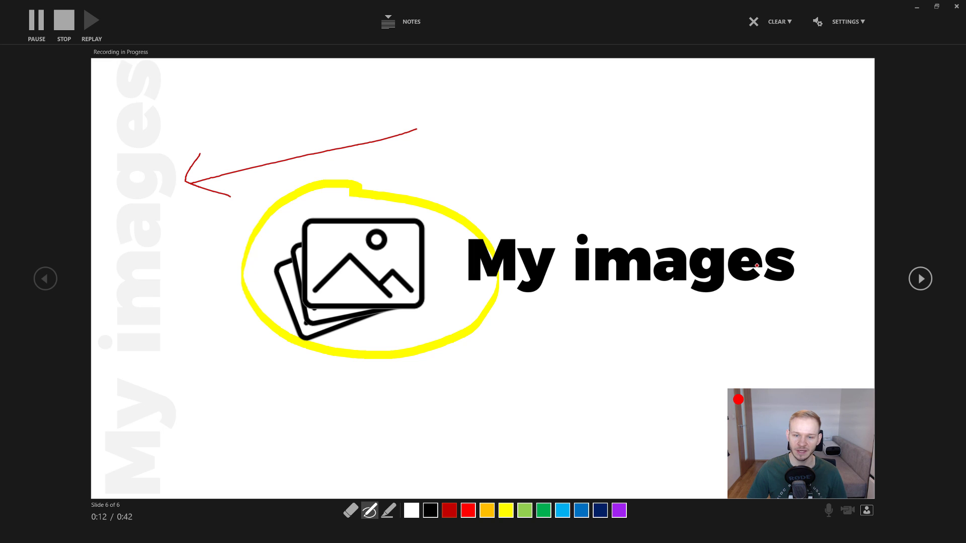
left_click(39, 23)
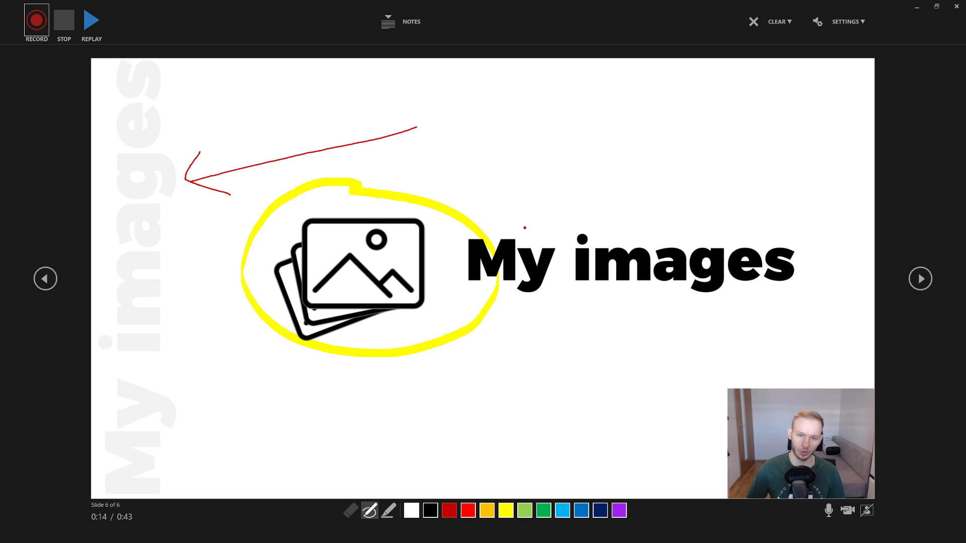
Step: Return to the editor and move slide 4's webcam video to the lower left
key("Escape")
key("Escape")
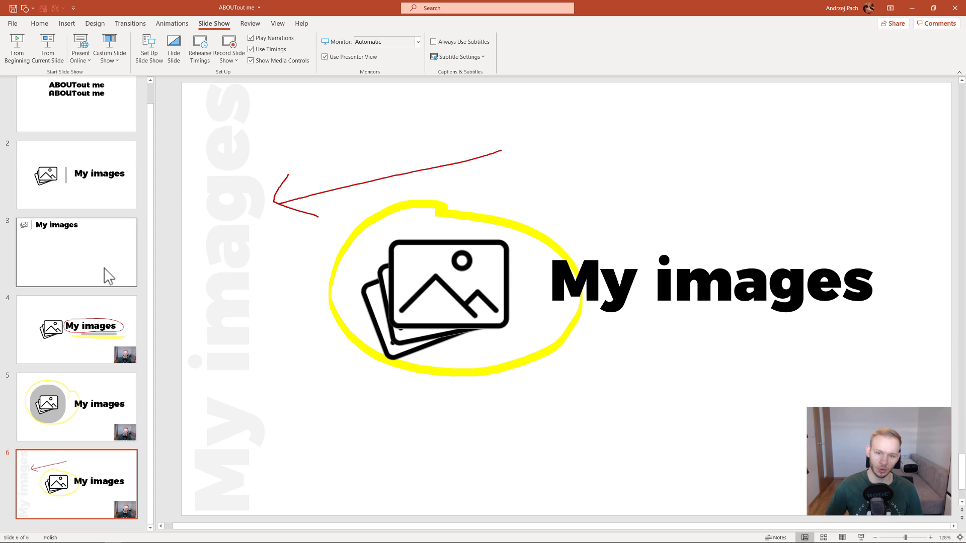
left_click(76, 327)
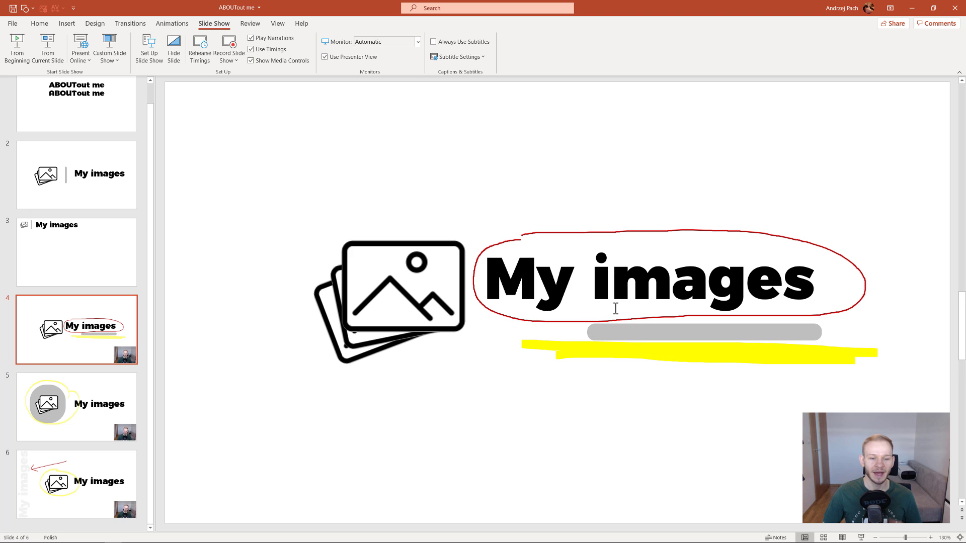
mouse_move(898, 473)
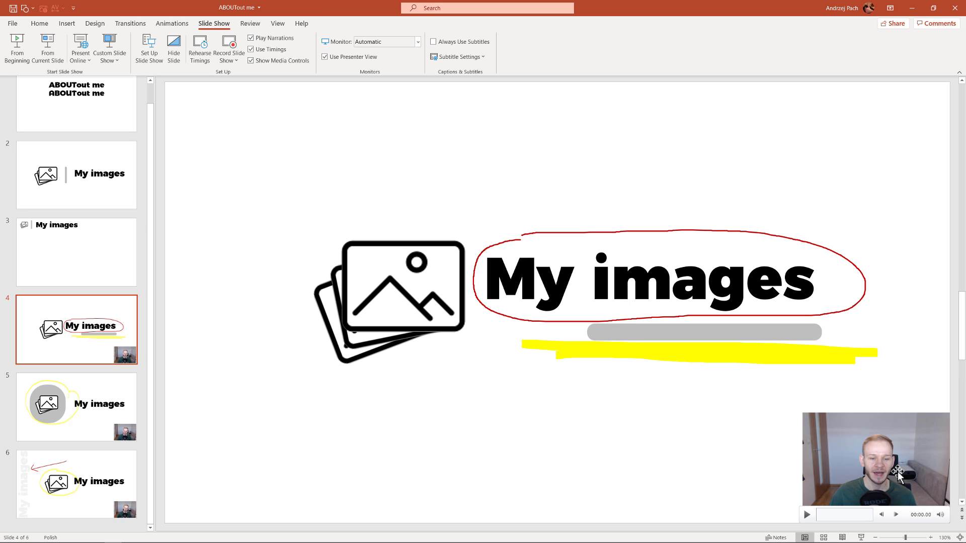
left_click_drag(898, 472, 815, 446)
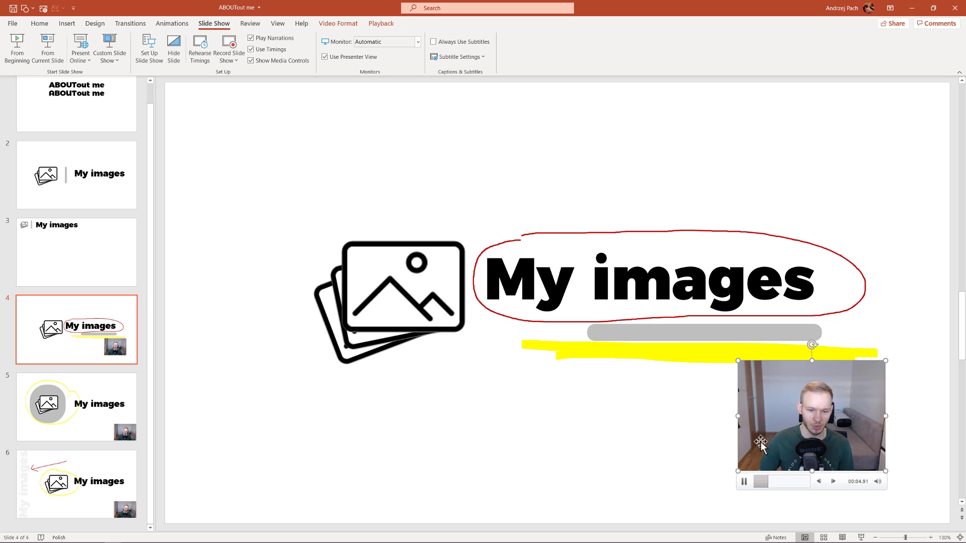
left_click_drag(816, 422, 326, 424)
Step: Move slide 5's webcam video up and to the left
scroll(453, 410, "down", 3)
key("Page_Down")
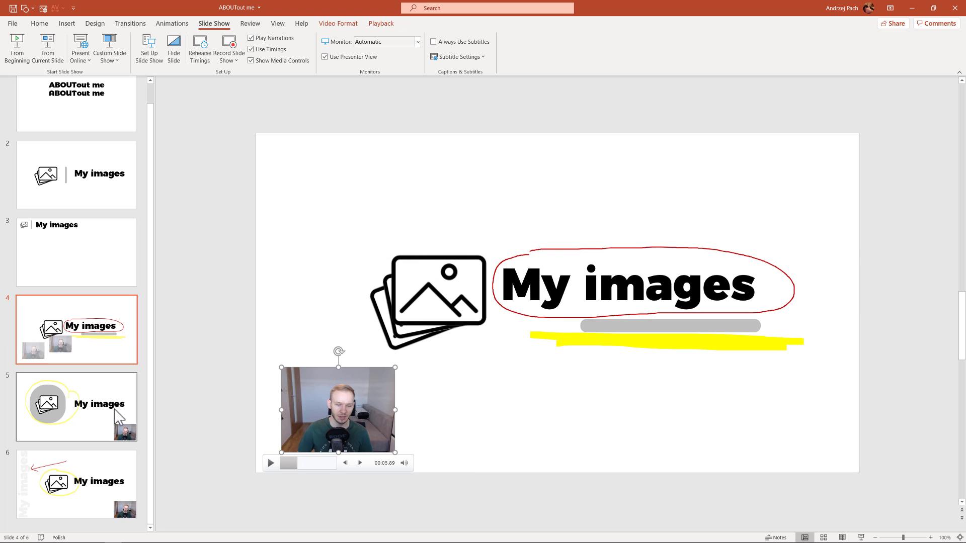
left_click_drag(792, 432, 767, 408)
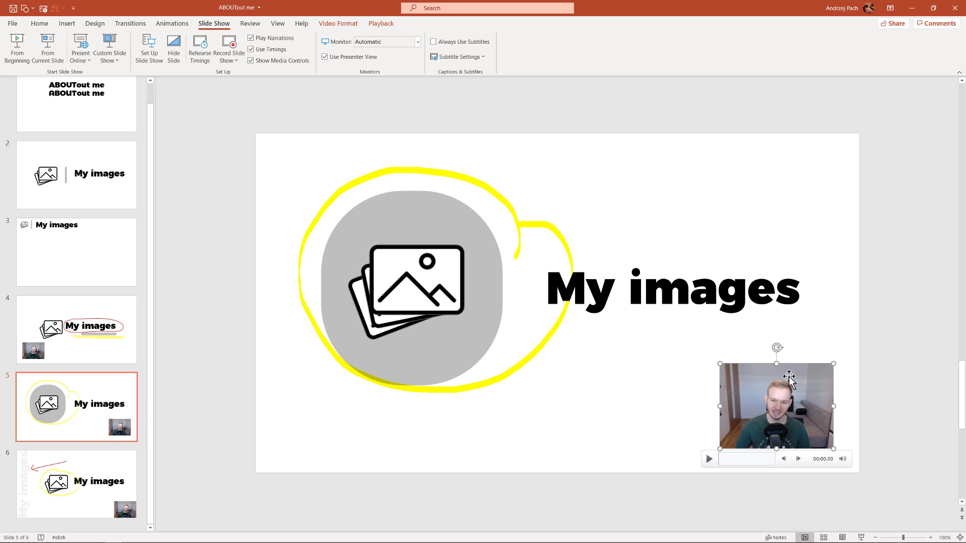
Step: Give slide 5's webcam video the Rounded Rectangle shape and enlarge its corners
left_click_drag(770, 401, 532, 398)
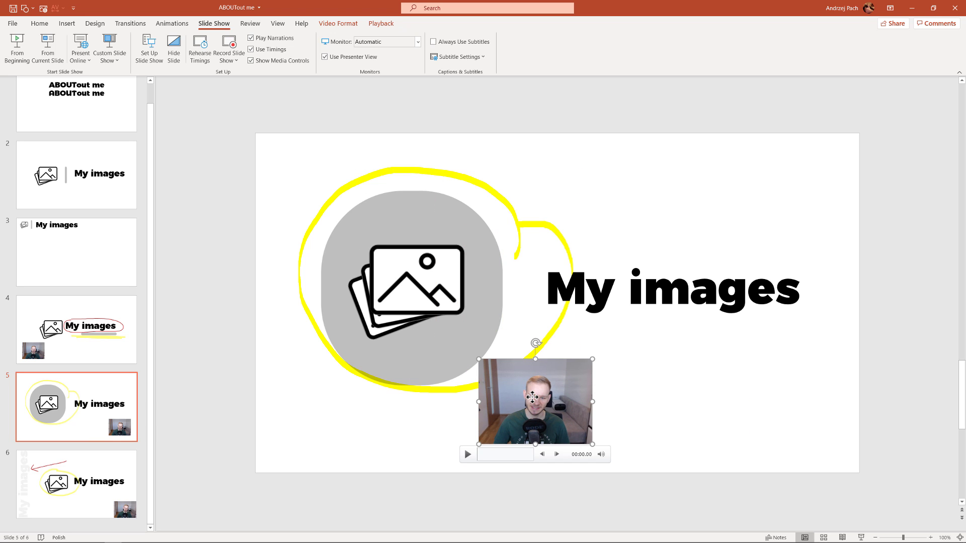
left_click(346, 24)
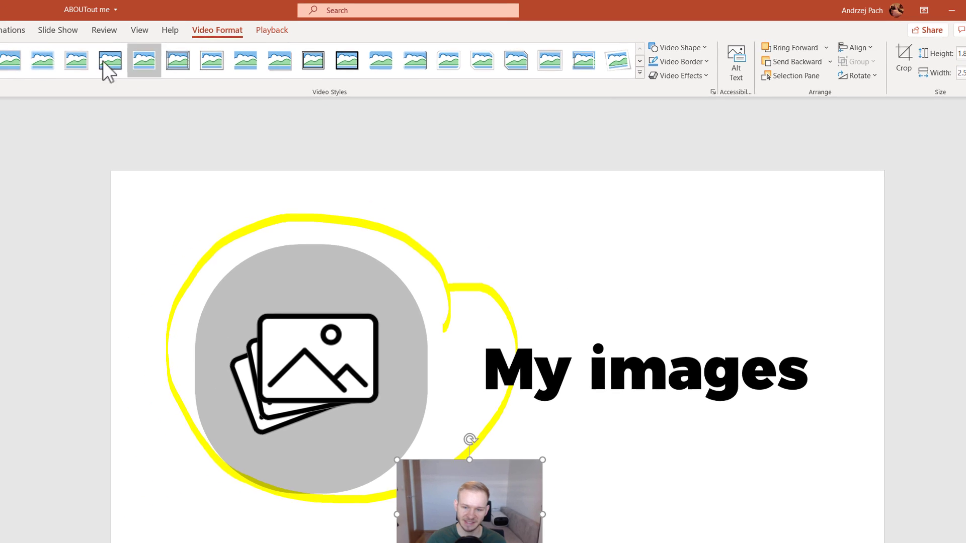
left_click(44, 71)
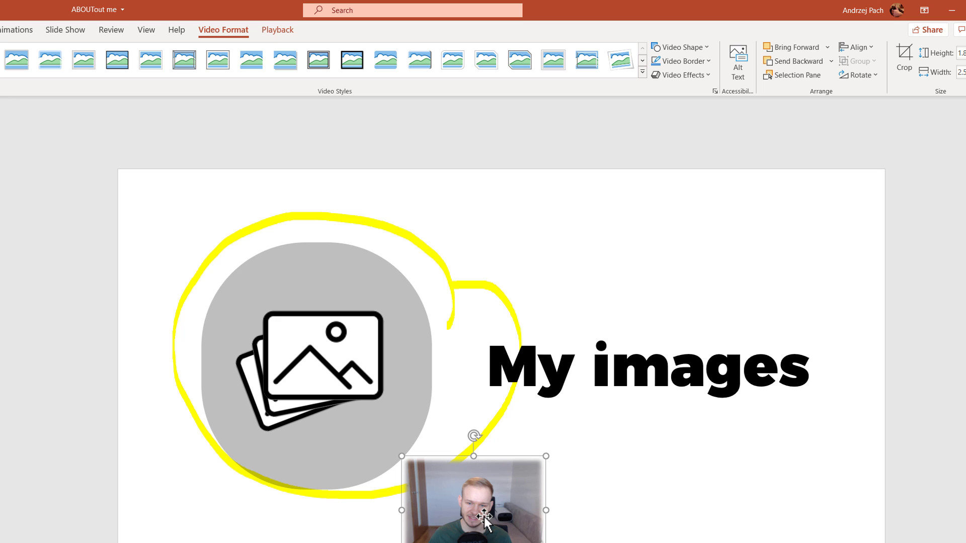
key("ctrl+z")
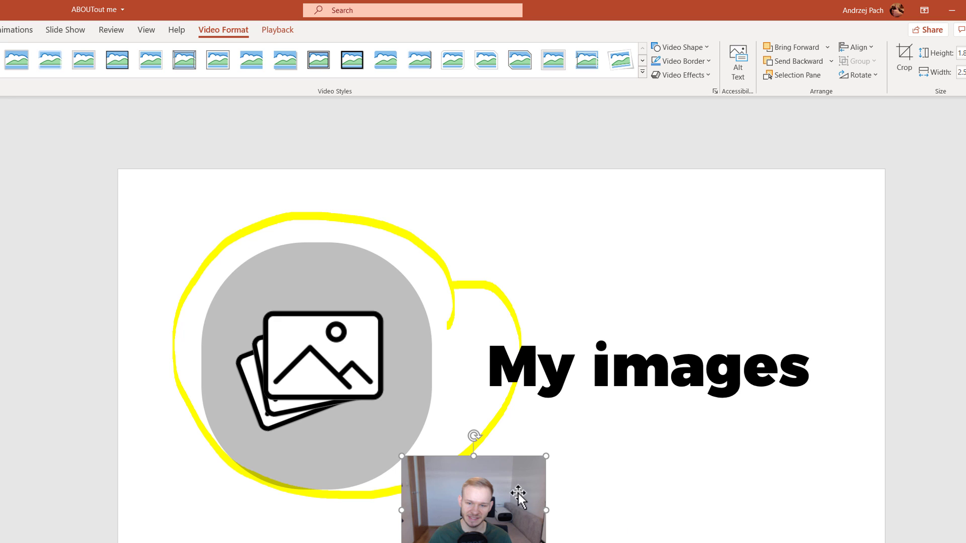
left_click(904, 66)
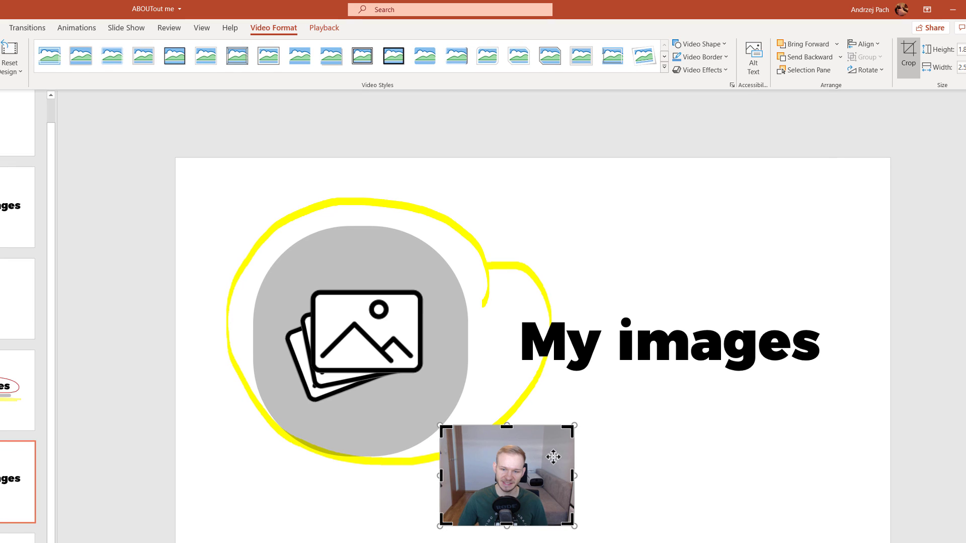
left_click(723, 46)
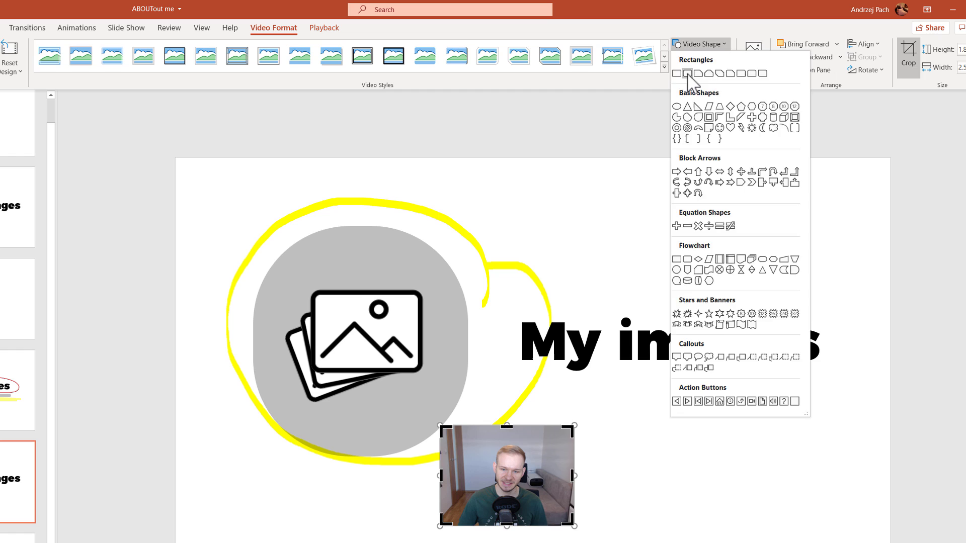
left_click(687, 74)
left_click_drag(456, 426, 471, 426)
Step: Crop the video's left, right and top edges, then move it to the lower-left corner
left_click(908, 55)
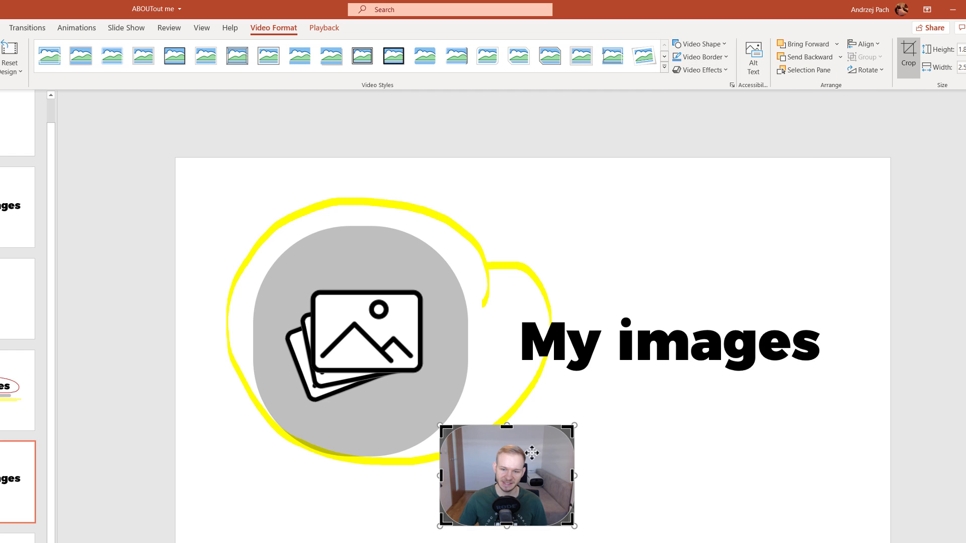
left_click_drag(447, 476, 458, 475)
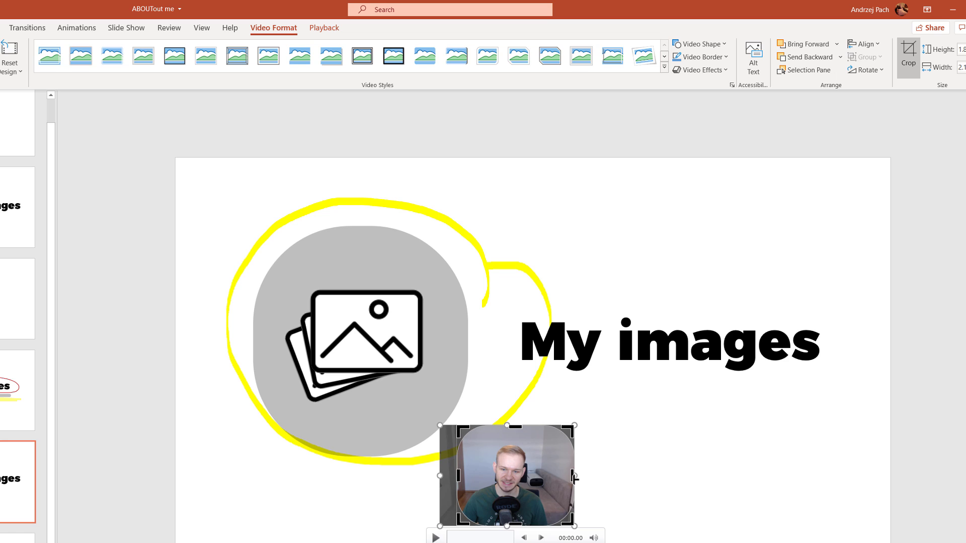
left_click_drag(574, 479, 556, 478)
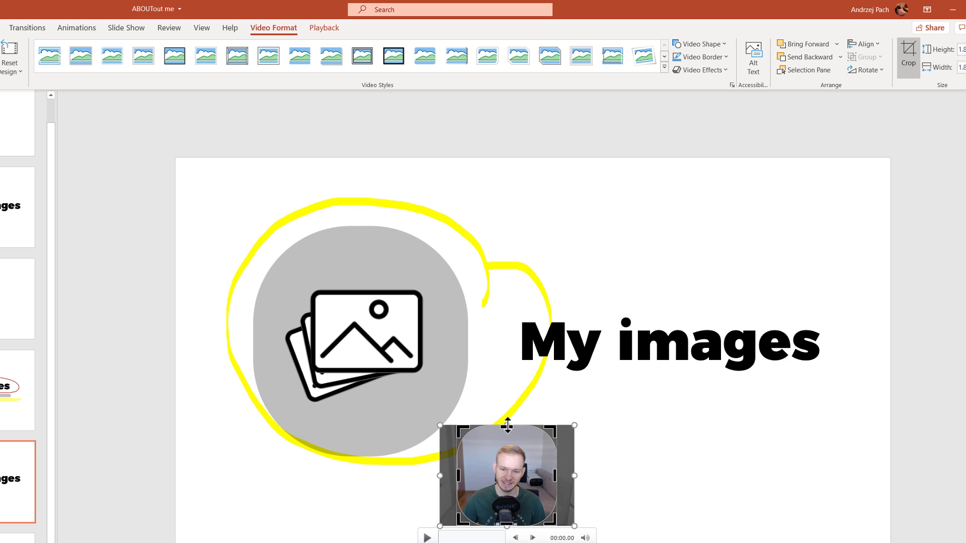
left_click_drag(507, 425, 507, 432)
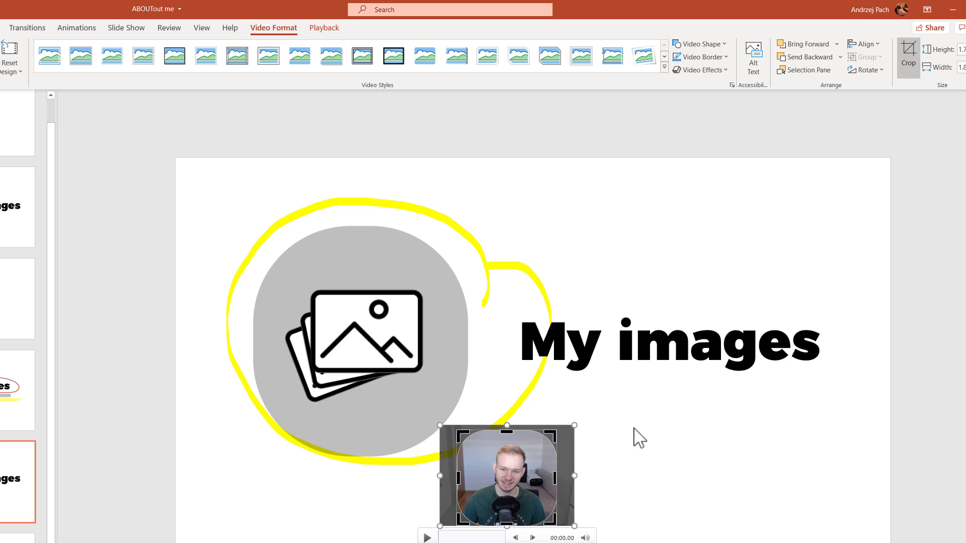
left_click(909, 56)
left_click_drag(510, 458, 236, 487)
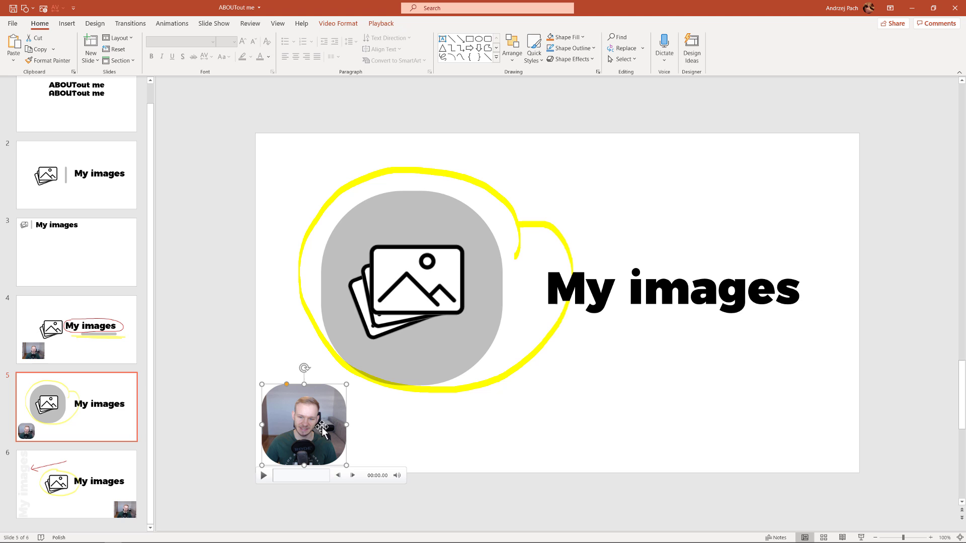
Step: Paste the rounded video onto slide 4, Format Painter its style onto the original, remove the copy
left_click(90, 361)
key("ctrl+v")
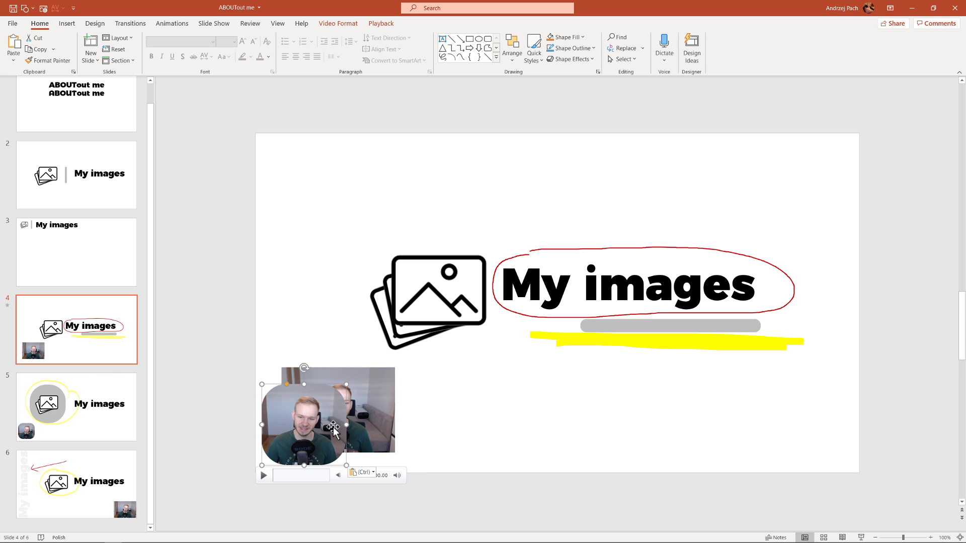
left_click_drag(295, 419, 304, 301)
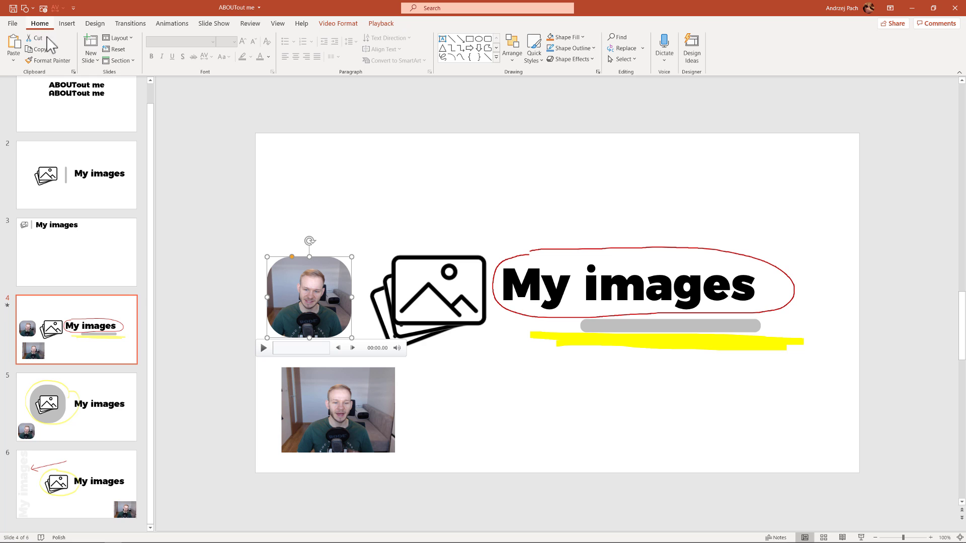
left_click(48, 60)
left_click(319, 402)
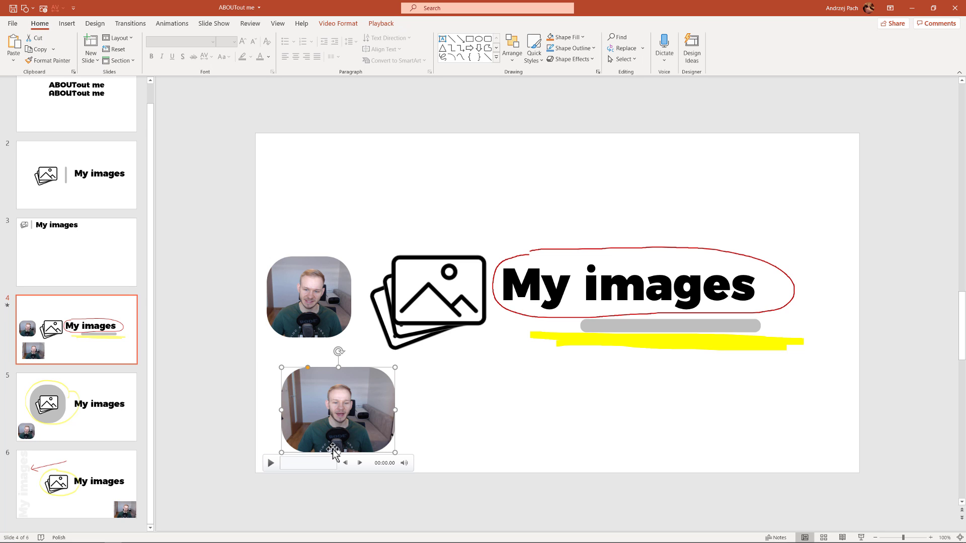
key("ctrl+z")
key("ctrl+z")
key("ctrl+z")
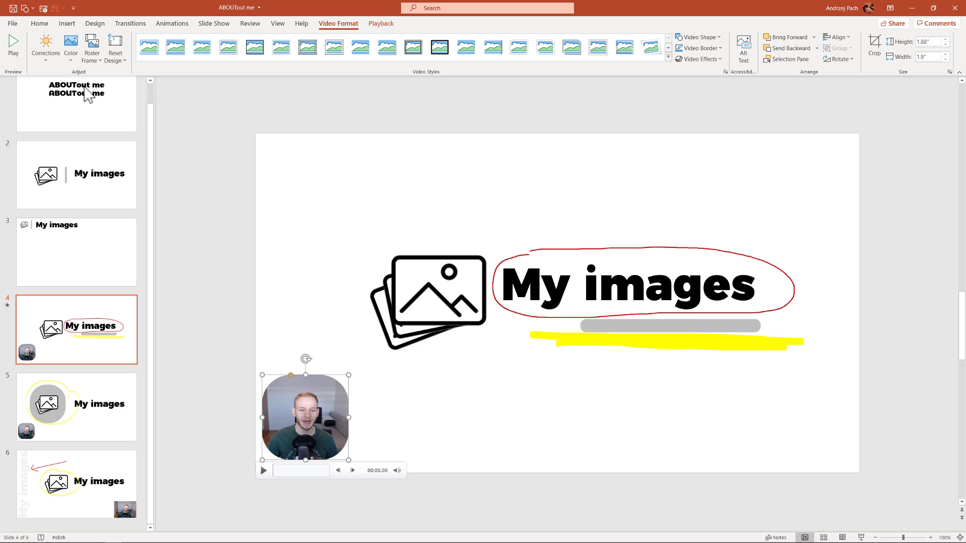
Step: Review the Create a Video options under File > Export
left_click(16, 26)
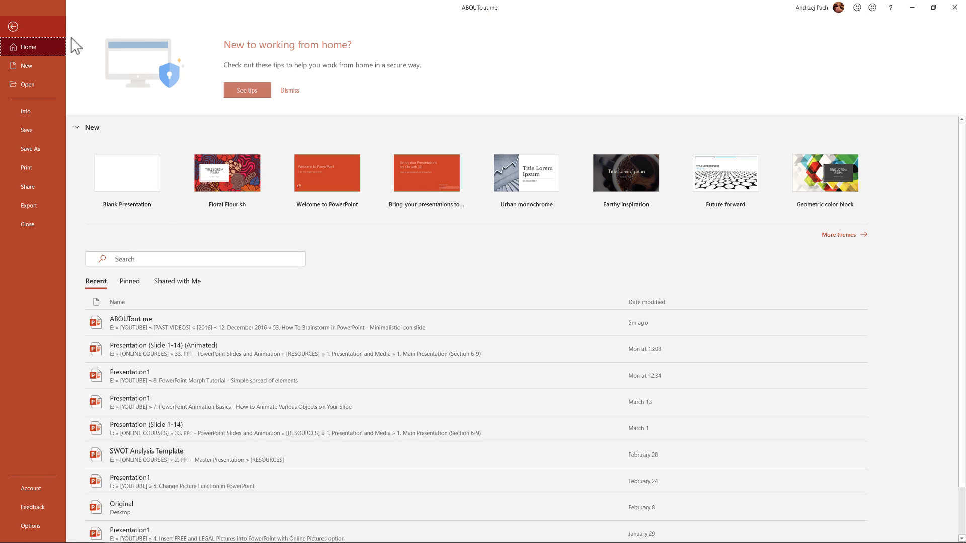
left_click(29, 207)
left_click(150, 91)
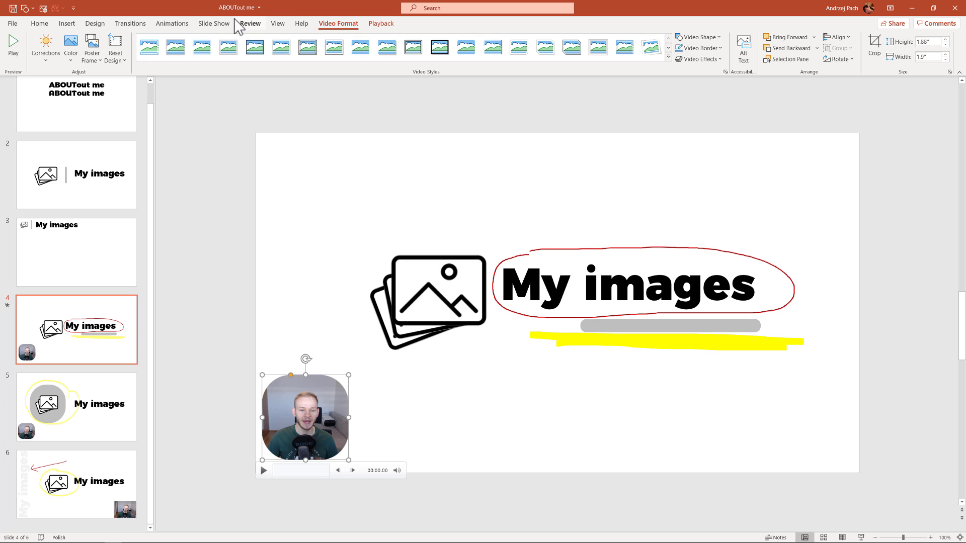
Step: Reopen the slide show recording view on slide 4 and switch to Chrome
left_click(214, 23)
left_click(230, 42)
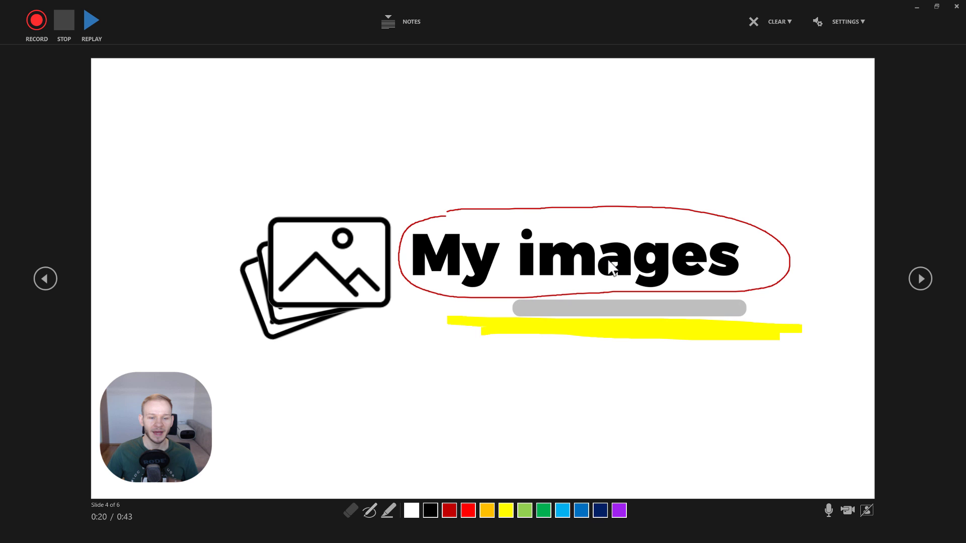
key("alt+Tab")
key("alt+Tab")
key("alt+Tab")
key("alt+Tab")
key("alt+Tab")
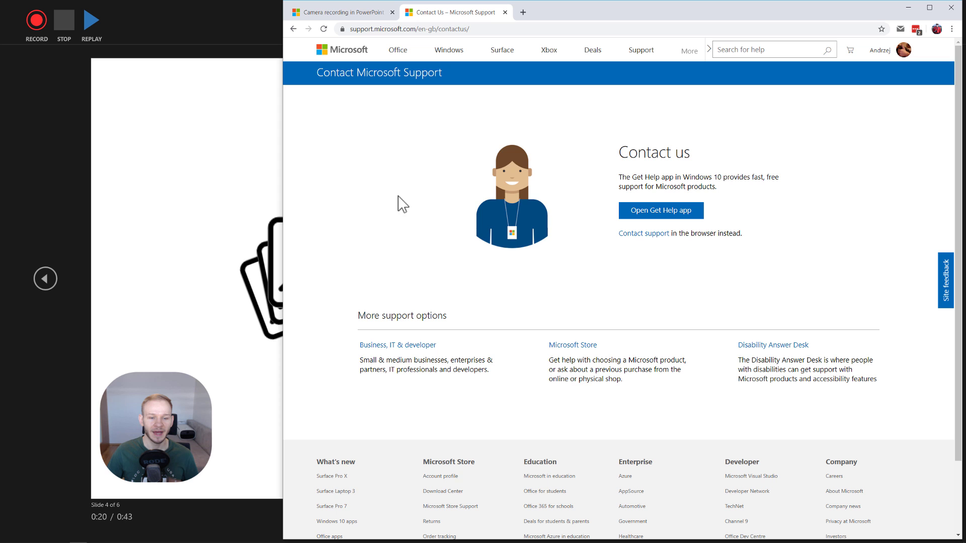
left_click(344, 11)
scroll(570, 216, "up", 1)
scroll(570, 217, "up", 5)
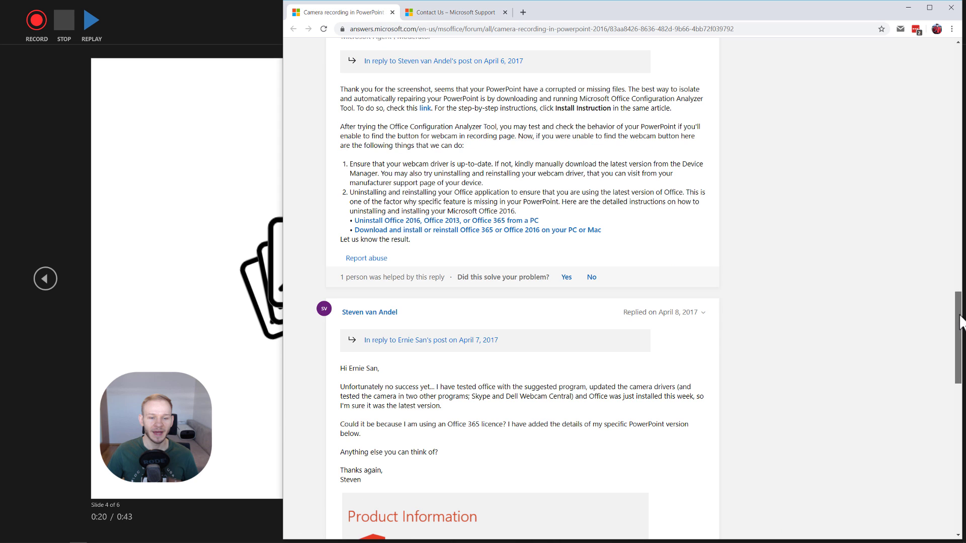
scroll(570, 216, "up", 10)
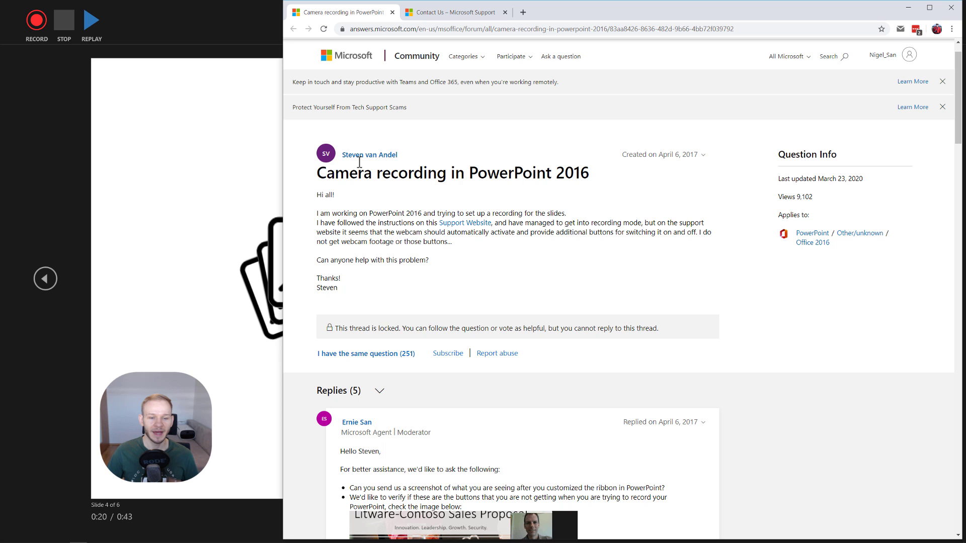
scroll(399, 167, "down", 3)
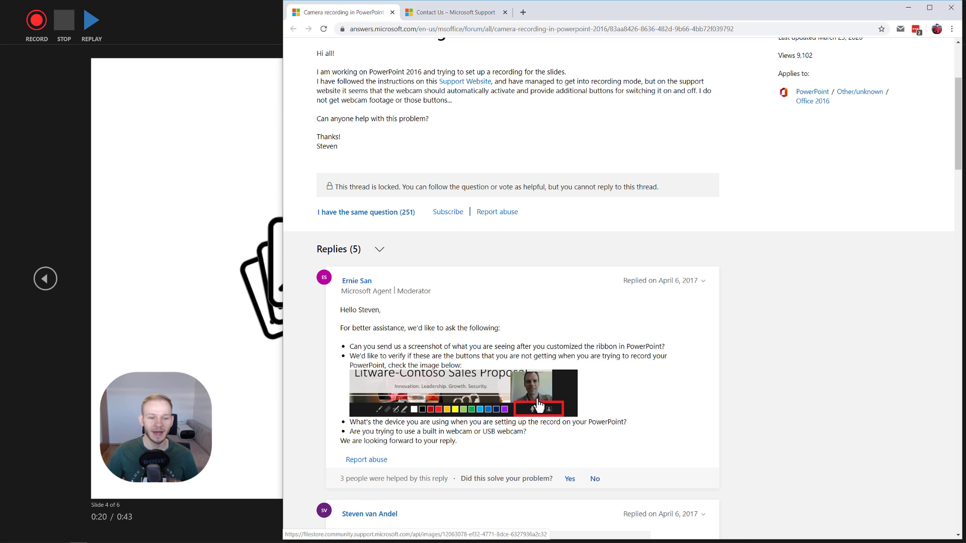
scroll(371, 123, "down", 3)
scroll(578, 307, "down", 1)
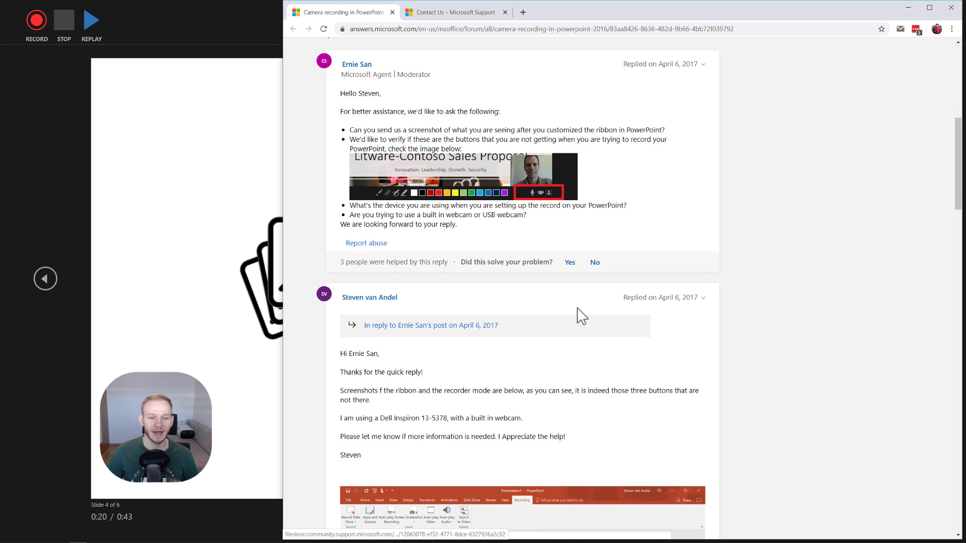
scroll(578, 307, "down", 2)
scroll(616, 261, "down", 6)
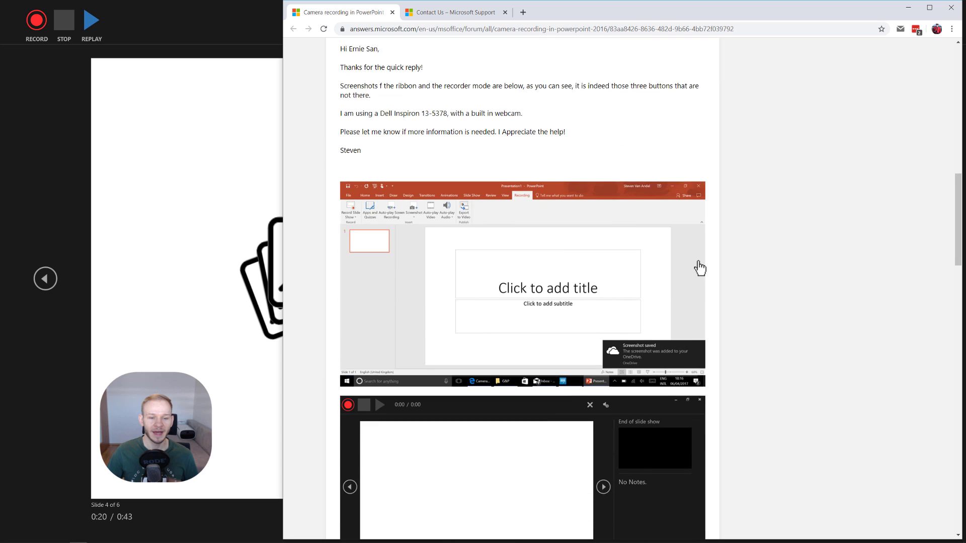
scroll(587, 325, "down", 1)
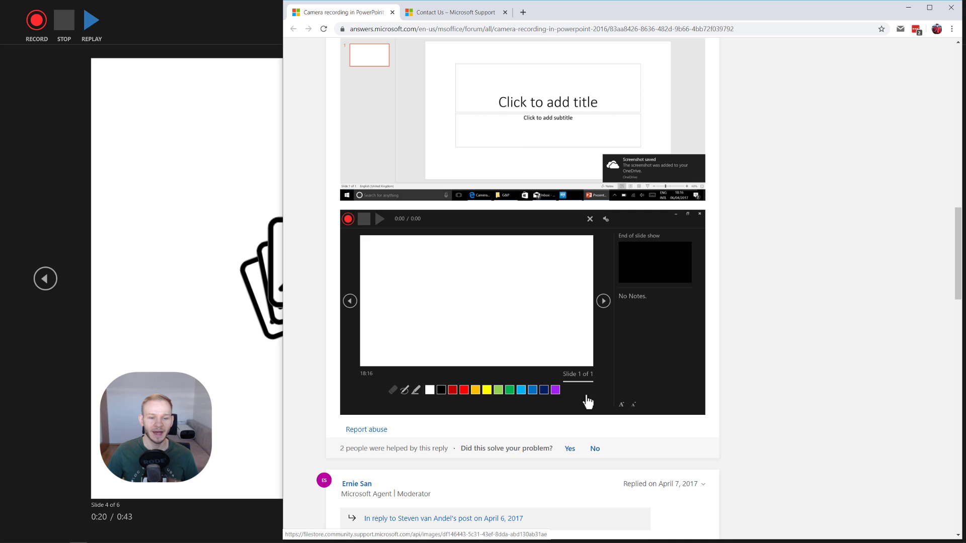
scroll(617, 390, "down", 4)
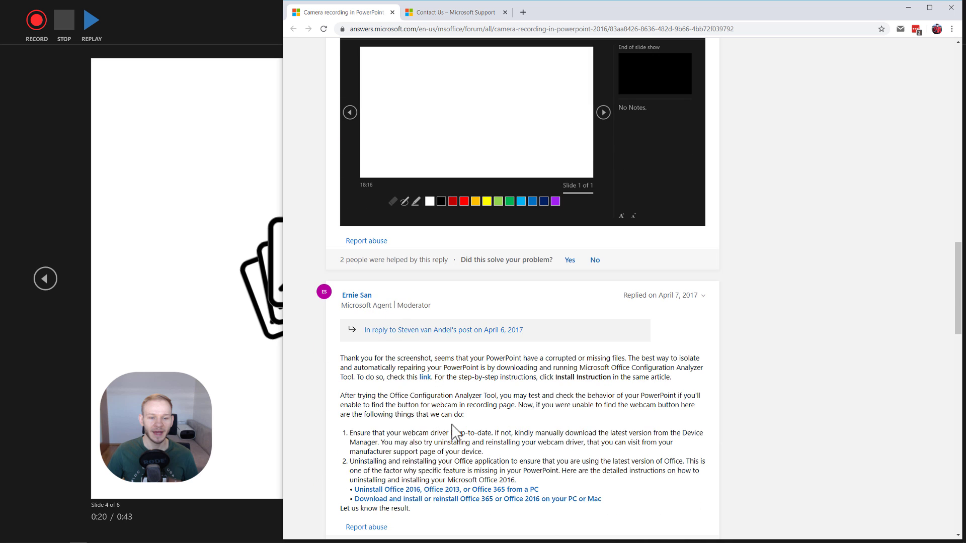
scroll(610, 393, "down", 18)
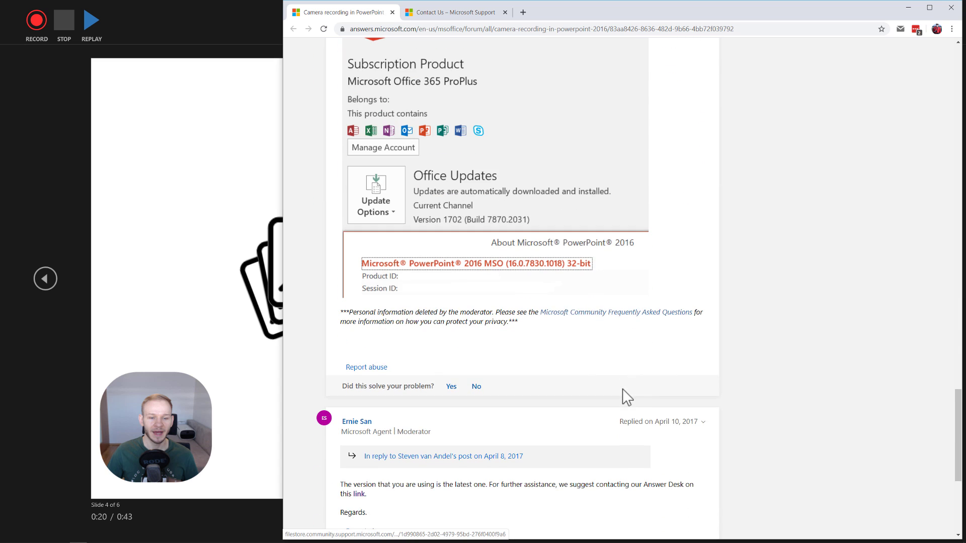
scroll(646, 380, "down", 4)
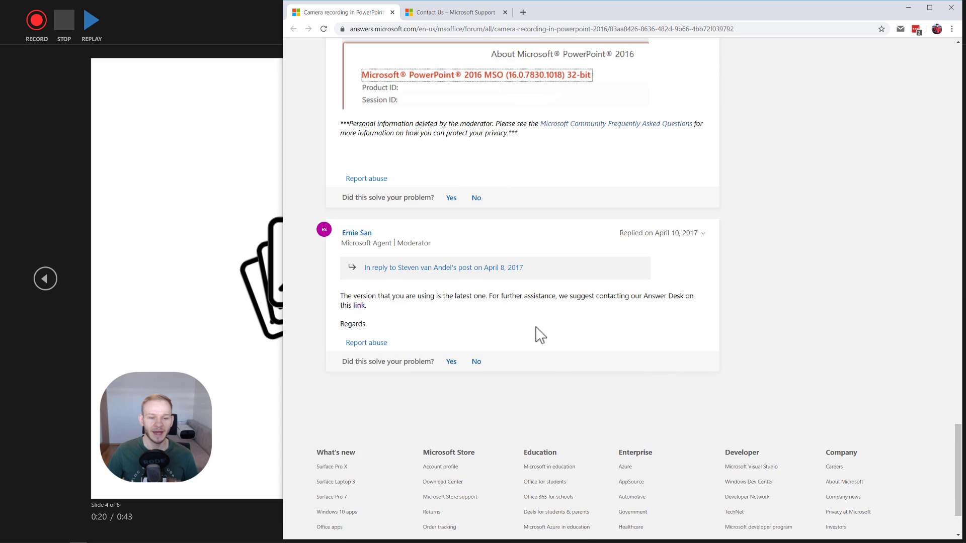
left_click(464, 14)
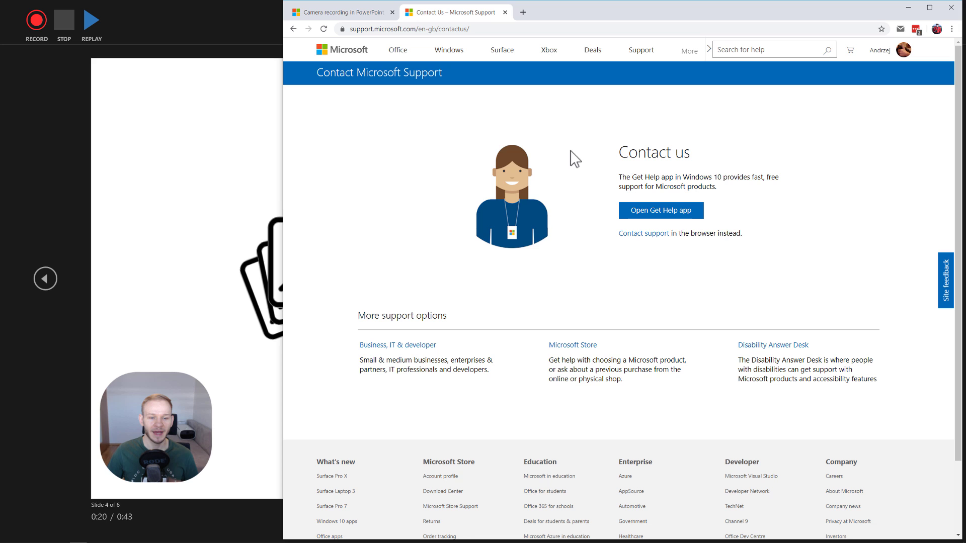
Step: Bring the recording window forward and toggle the camera preview on, then off
left_click(137, 271)
left_click(868, 513)
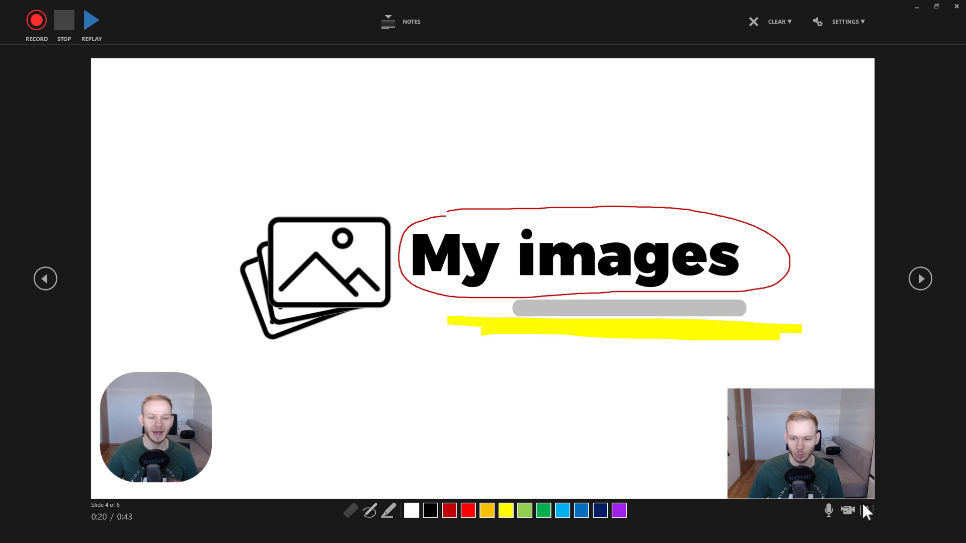
left_click(864, 506)
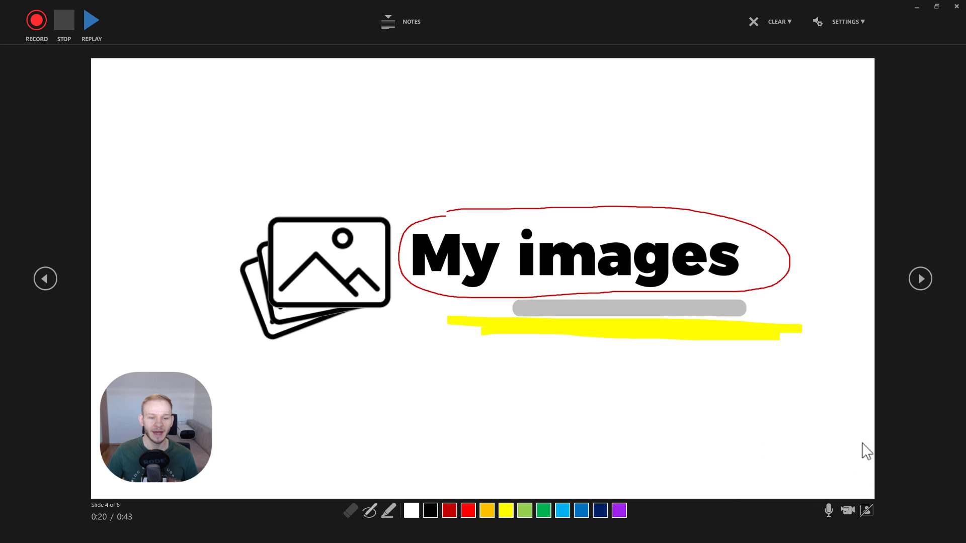